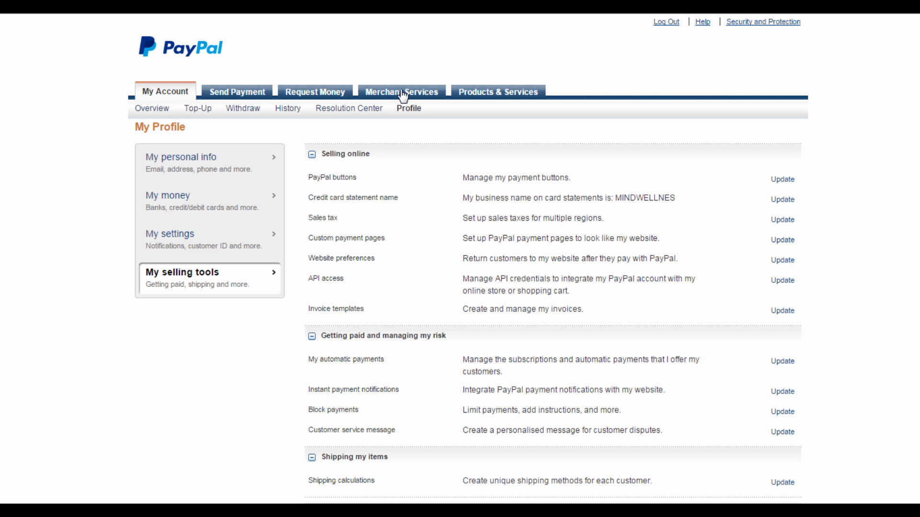
Open the saved PayPal payment buttons from the selling tools and start creating a new button
mouse_move(413, 110)
left_click(783, 179)
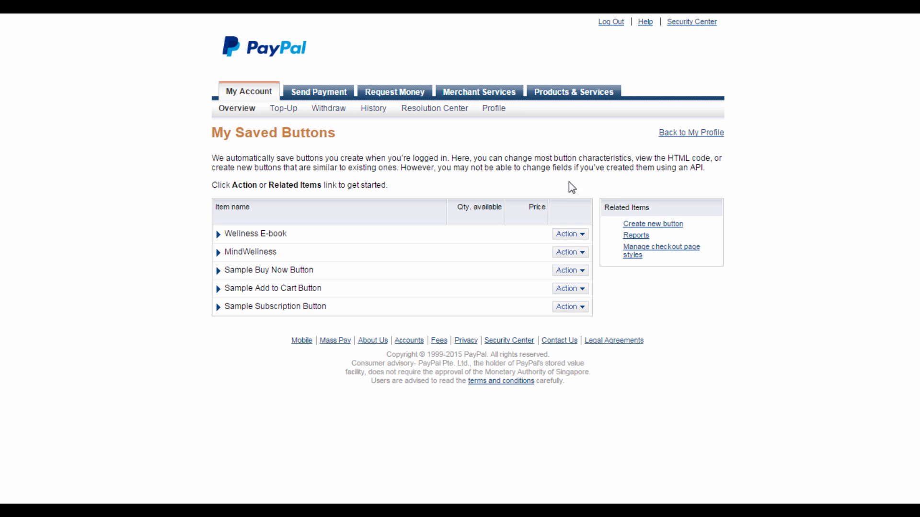
left_click(670, 229)
scroll(519, 178, "down", 2)
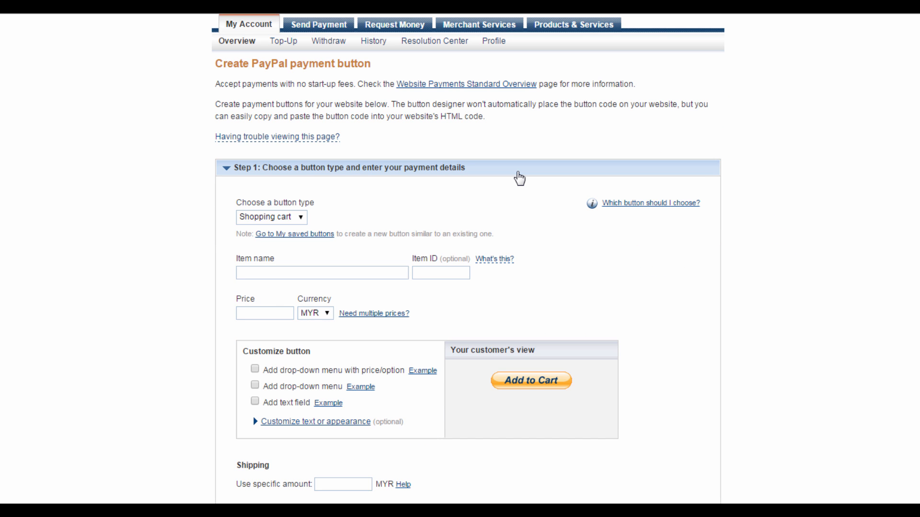
Set the button type to Subscriptions and enter Wellness Tips as the item name
left_click(301, 219)
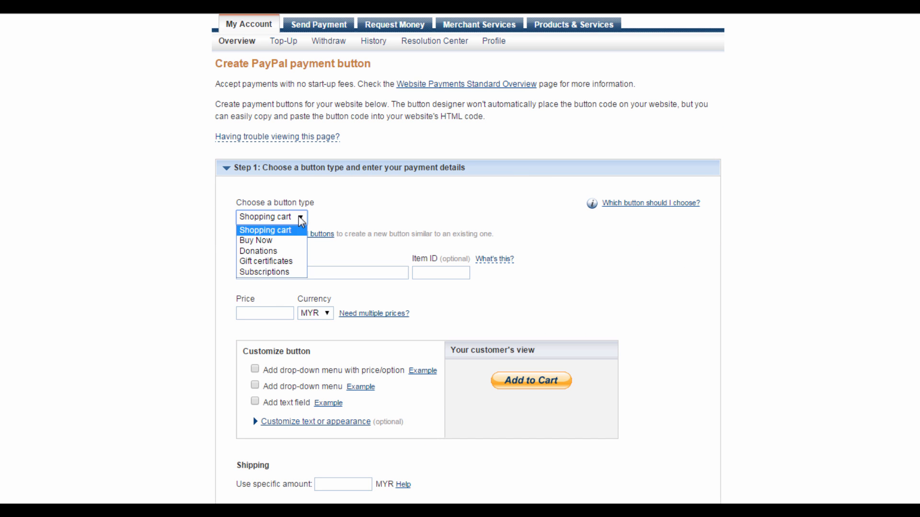
left_click(292, 274)
left_click(290, 270)
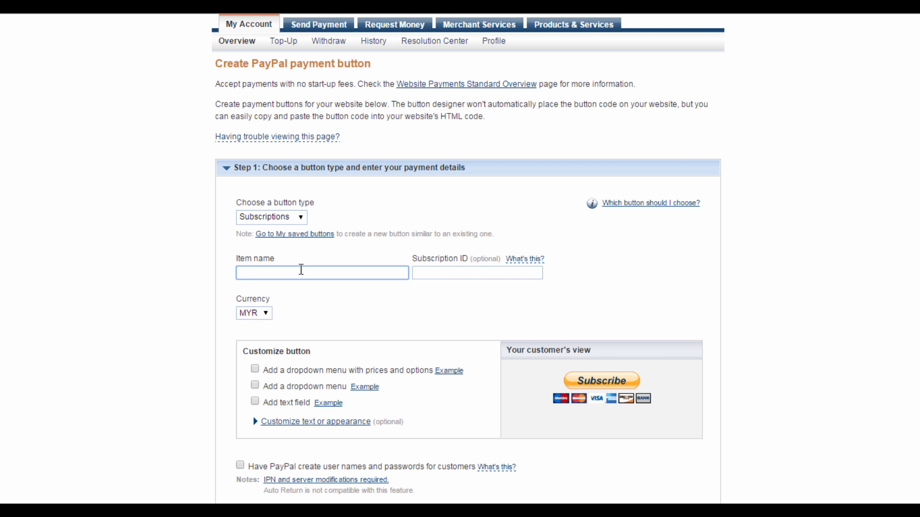
type("Wellness Tips")
left_click(425, 273)
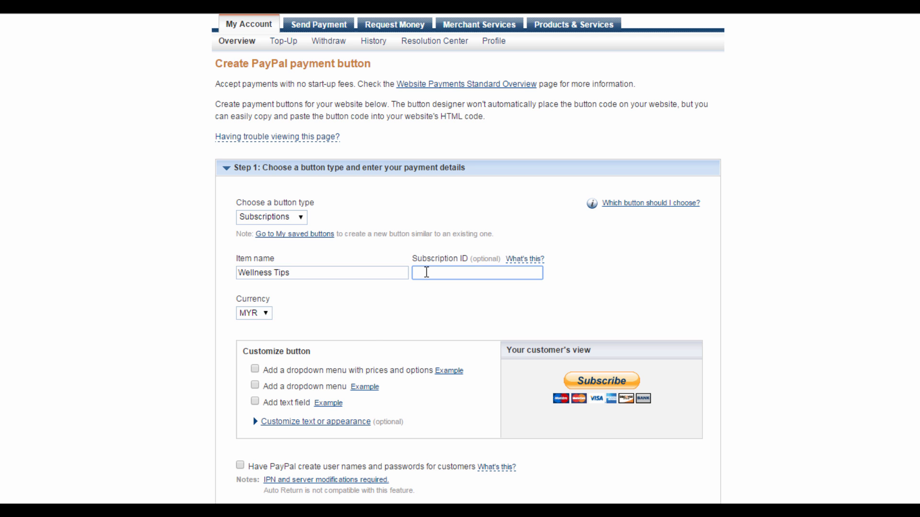
Set the subscription's currency to USD
left_click(265, 313)
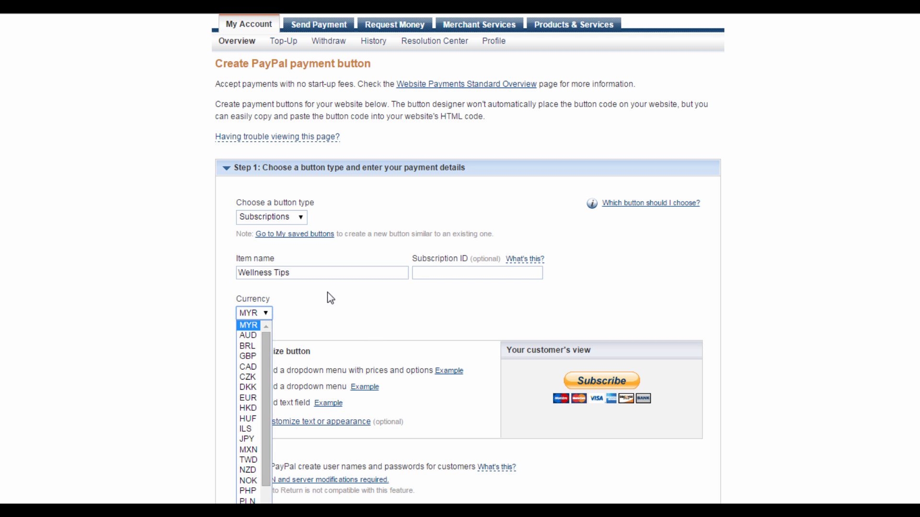
scroll(330, 298, "down", 3)
left_click(266, 179)
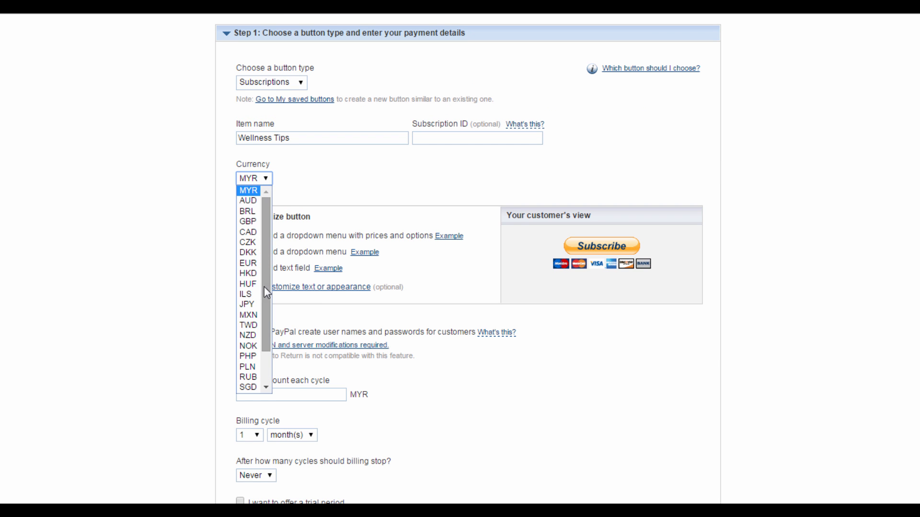
left_click_drag(263, 283, 266, 389)
left_click(248, 387)
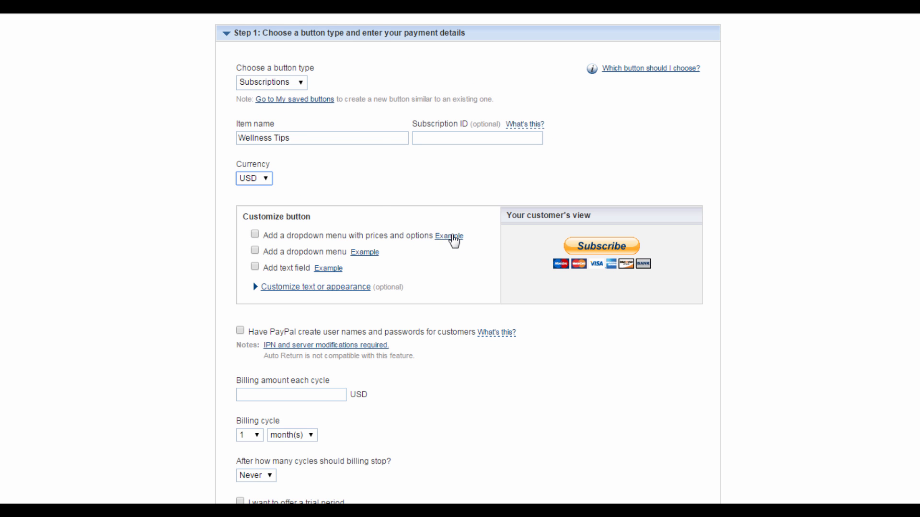
View the example of a dropdown menu with prices and options, including its choices, and close it
left_click(449, 235)
left_click(77, 114)
left_click(81, 117)
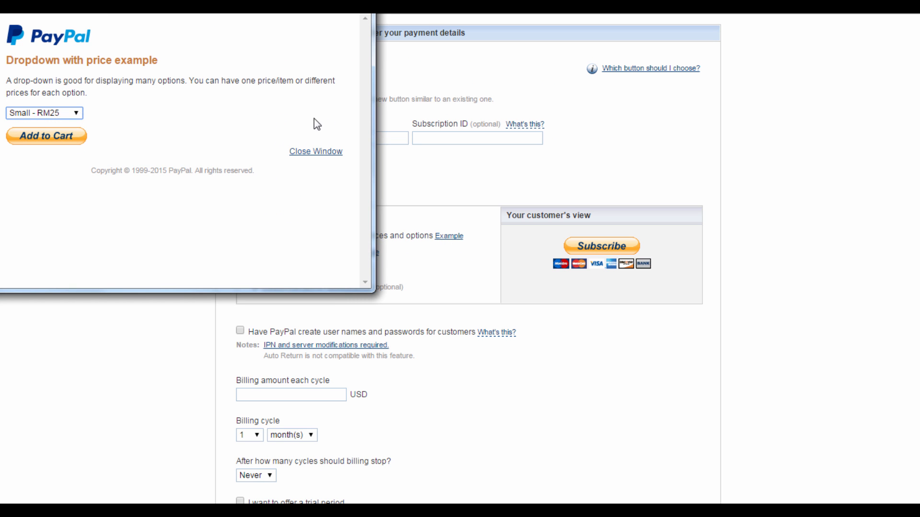
left_click(331, 154)
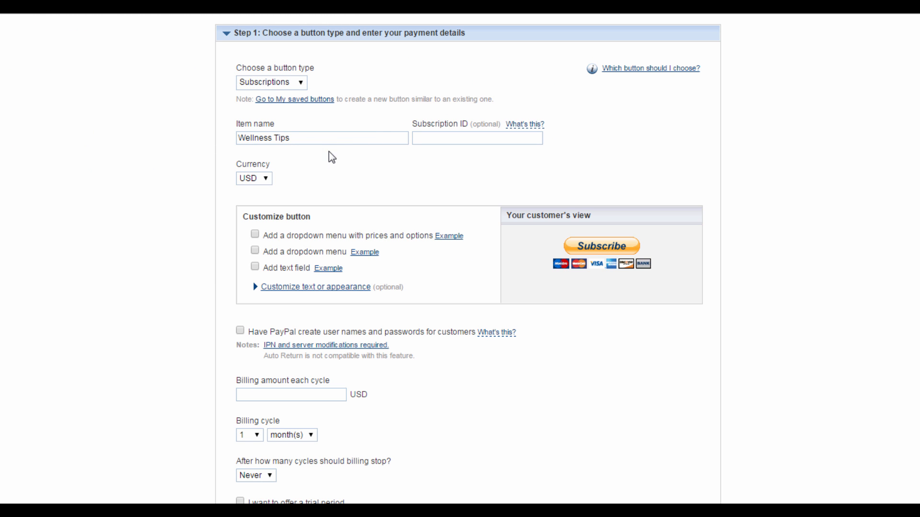
Add a dropdown menu with prices and options to the button and describe it as Payment Options
left_click(255, 235)
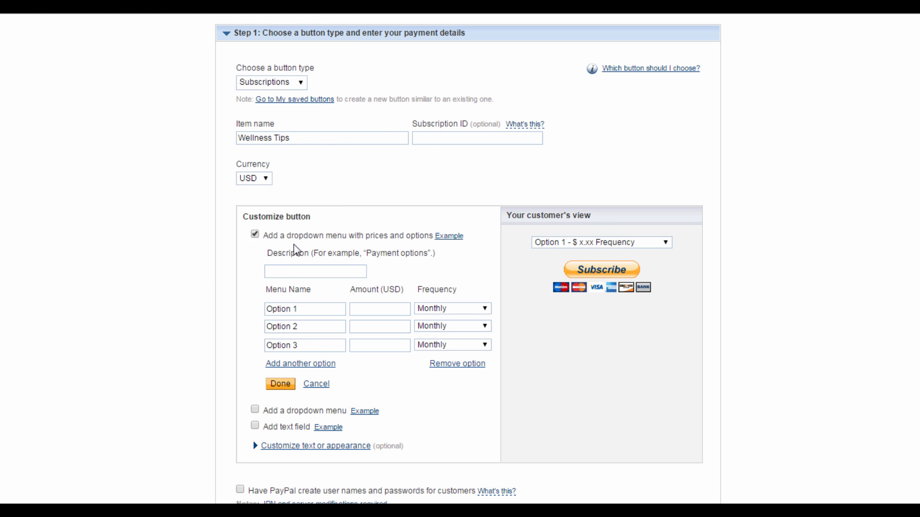
left_click(310, 273)
type("P")
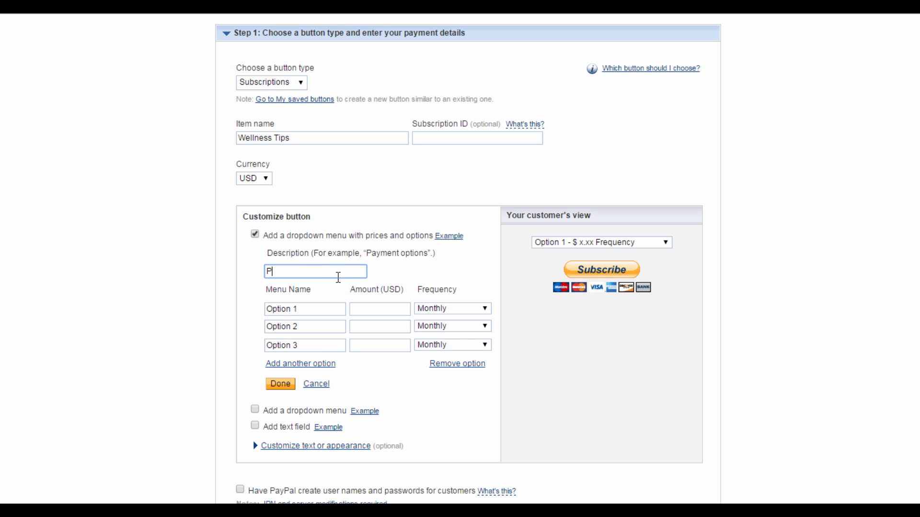
type("ayment Options")
Name the three dropdown menu options 1 month, 3 months and 6 months
triple_click(323, 310)
type("1 month")
left_click(304, 325)
triple_click(312, 331)
type("3 months")
left_click(277, 343)
triple_click(283, 345)
type("6 months")
Set the 1 month option to a Monthly frequency with an amount of 10 USD
left_click(381, 310)
left_click(452, 309)
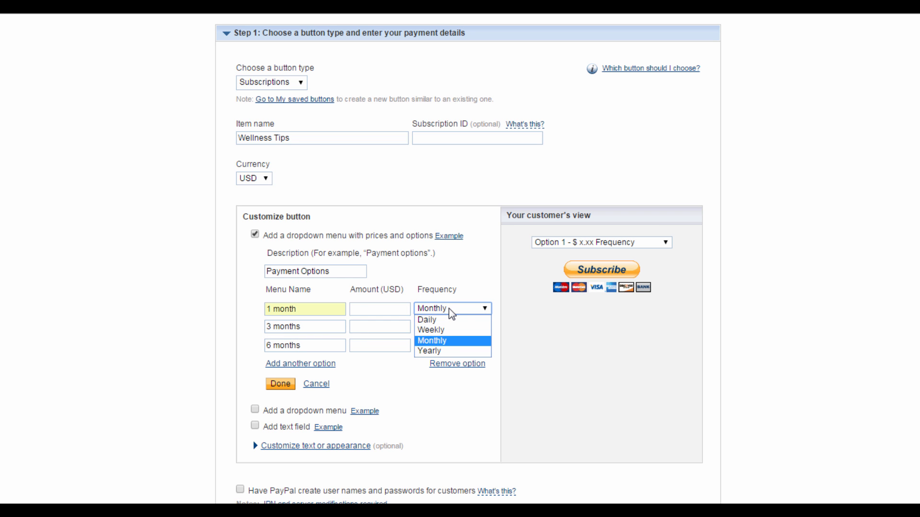
left_click(434, 340)
left_click(395, 313)
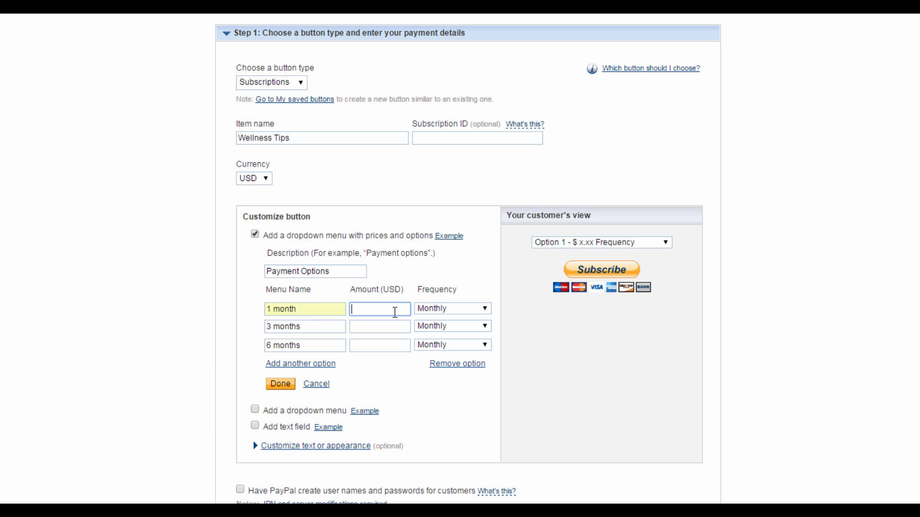
type("10")
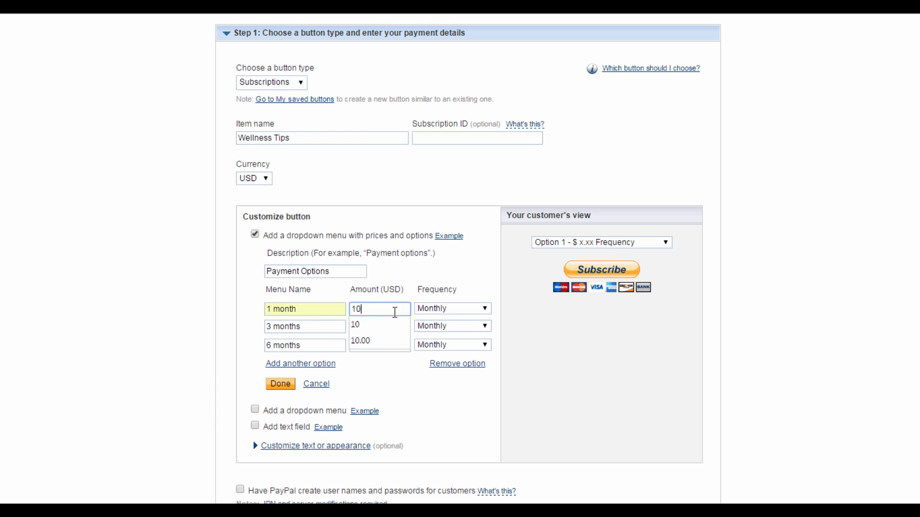
left_click(394, 325)
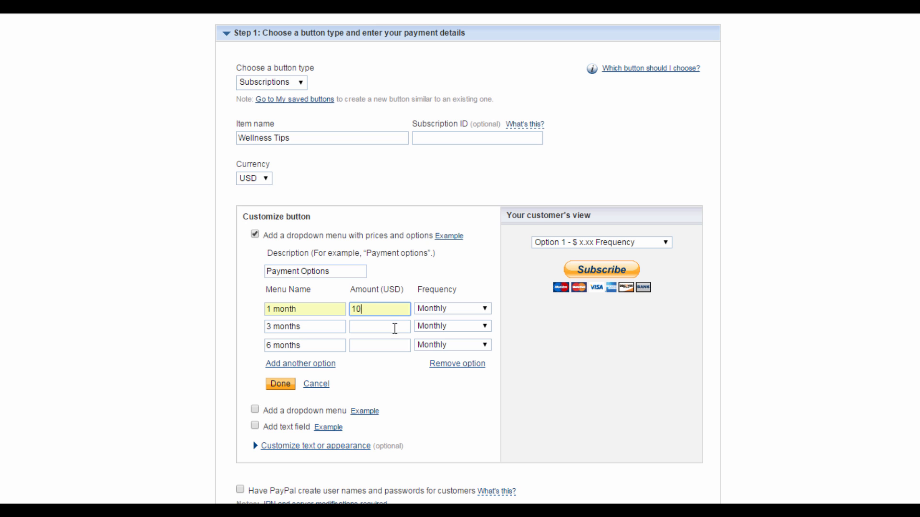
Set the amounts to 9 USD for 3 months and 7 USD for 6 months, and finish the priced dropdown menu
left_click(401, 331)
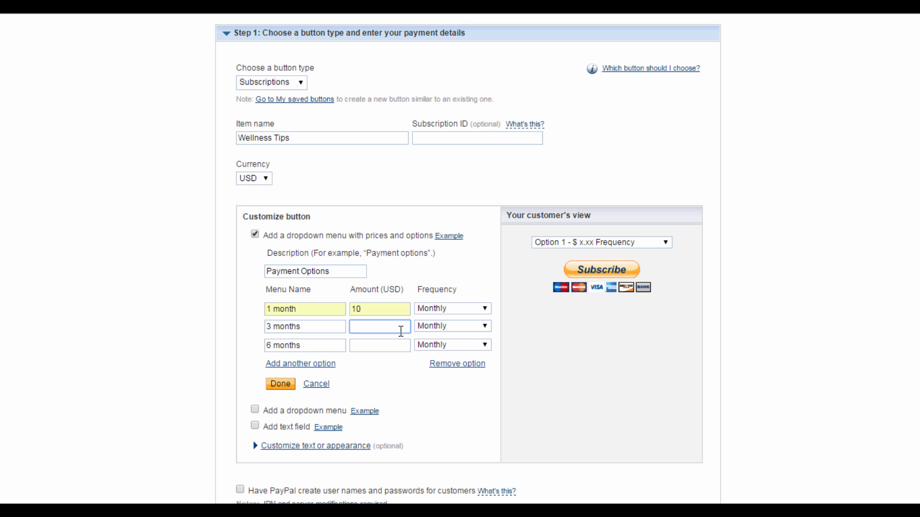
left_click(400, 329)
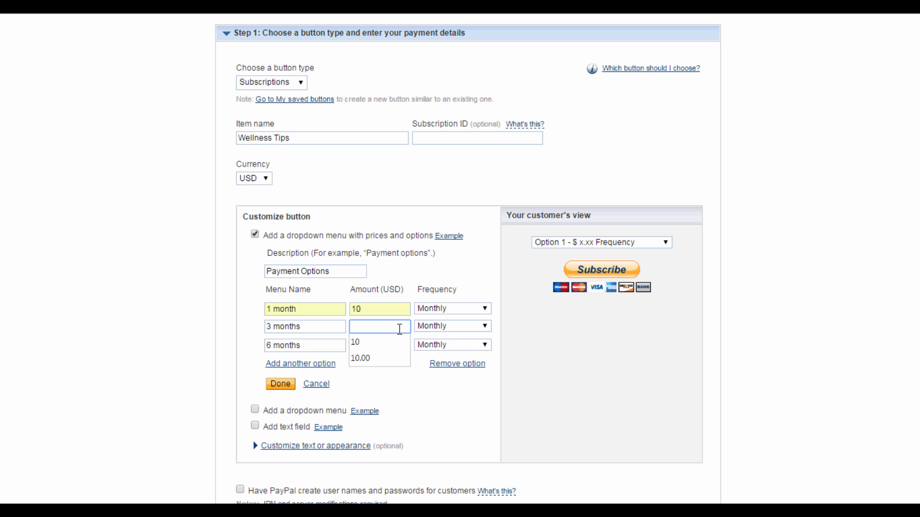
type("9")
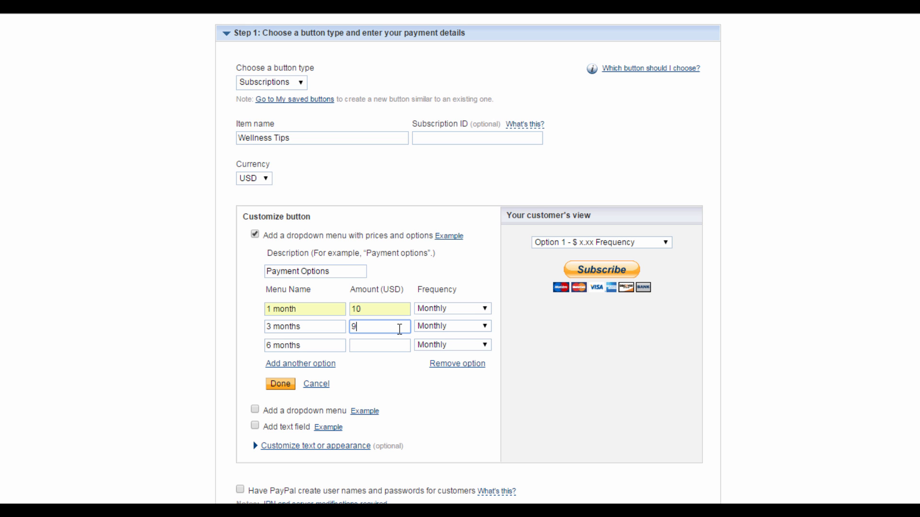
left_click(392, 343)
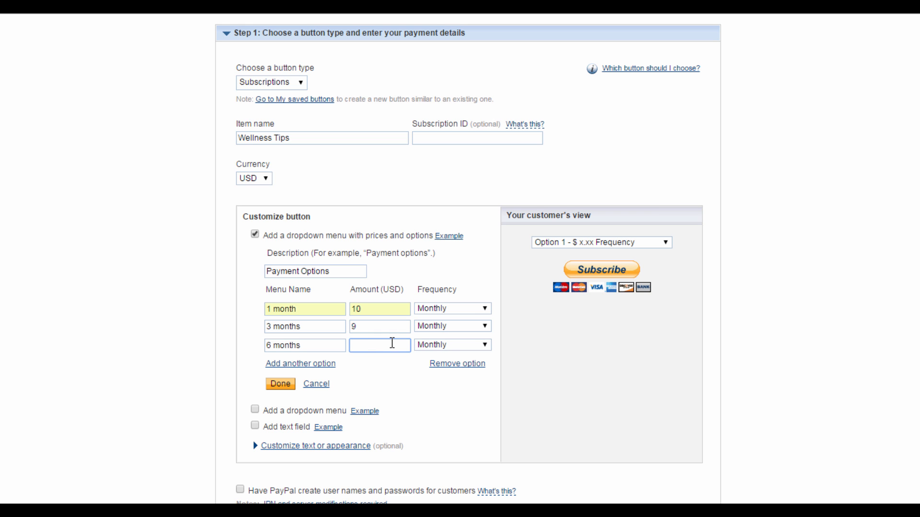
type("7")
left_click(405, 366)
left_click(280, 384)
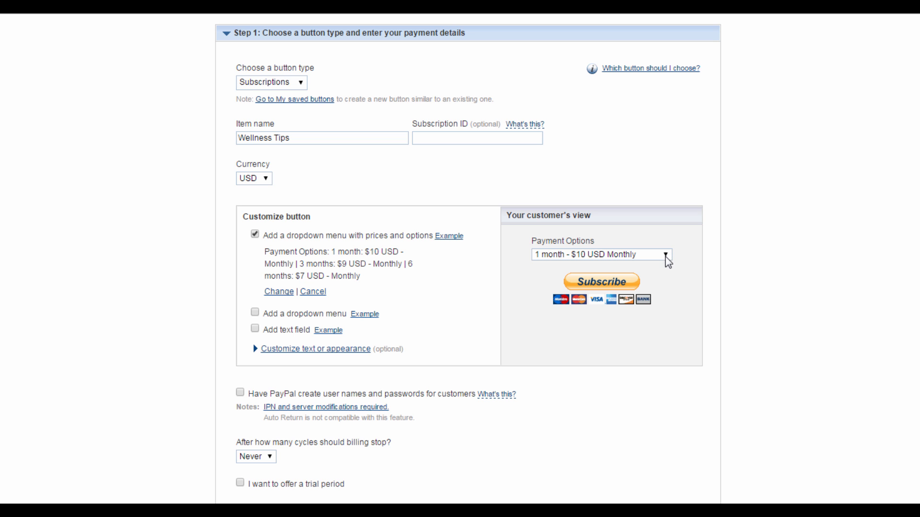
Check the payment options in the customer's view and look at the text field example
left_click(666, 259)
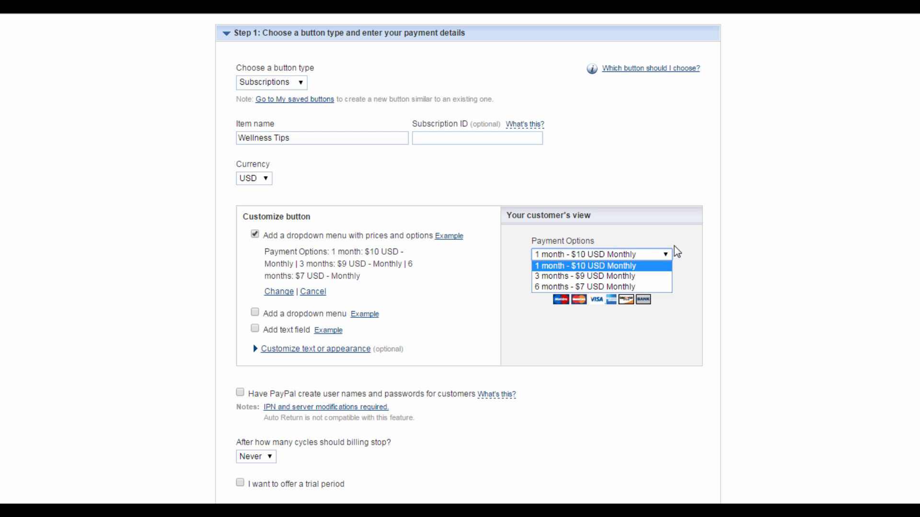
left_click(667, 259)
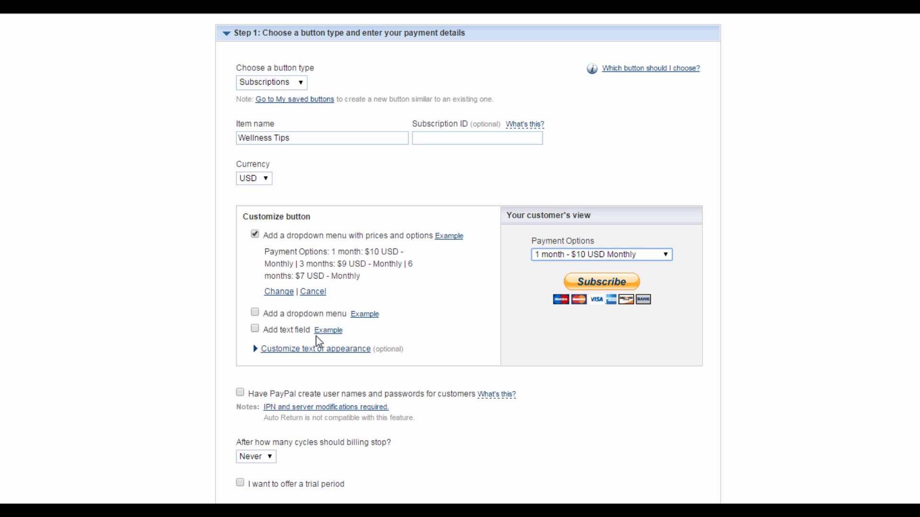
left_click(335, 332)
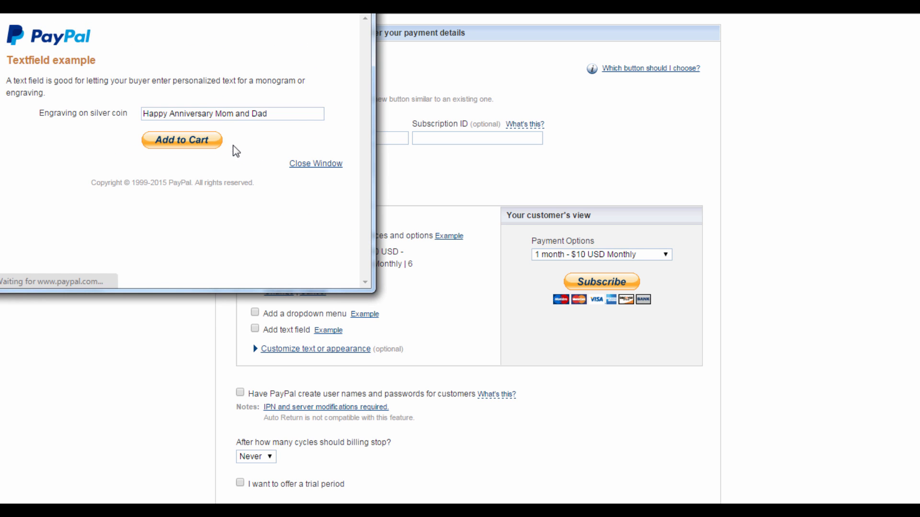
left_click(314, 164)
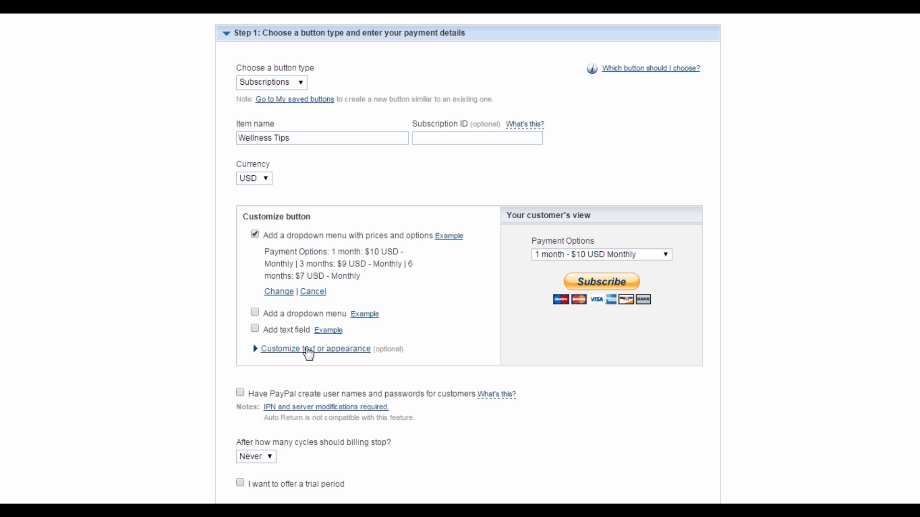
Expand the button's text and appearance options, try the smaller button, and leave the full-size button without credit card logos
left_click(307, 349)
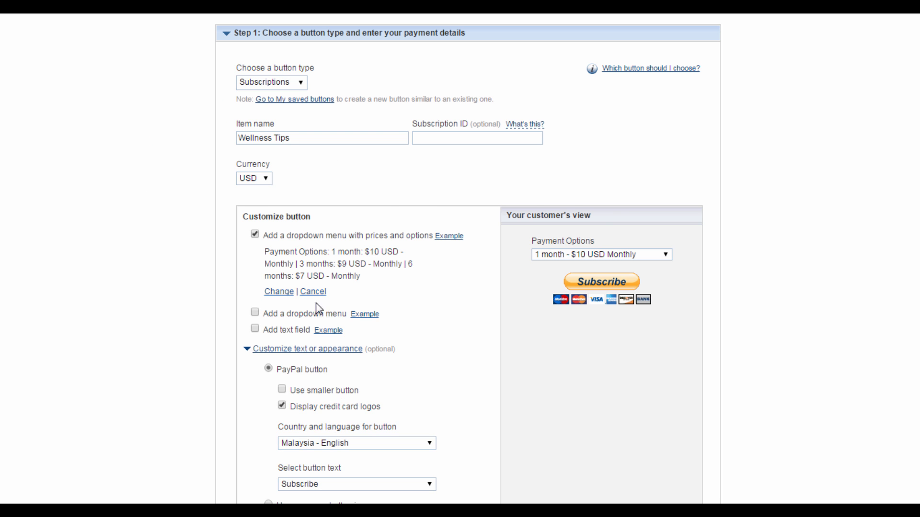
scroll(381, 272, "down", 2)
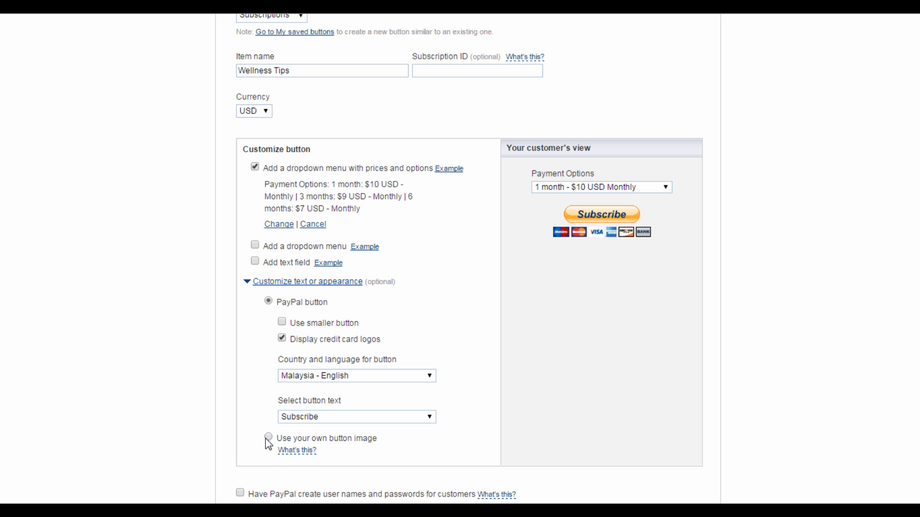
left_click(282, 322)
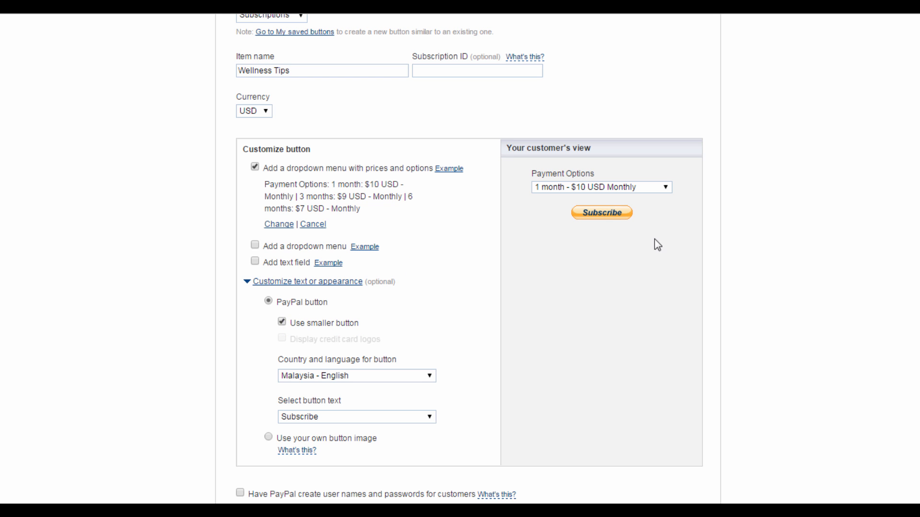
left_click(282, 322)
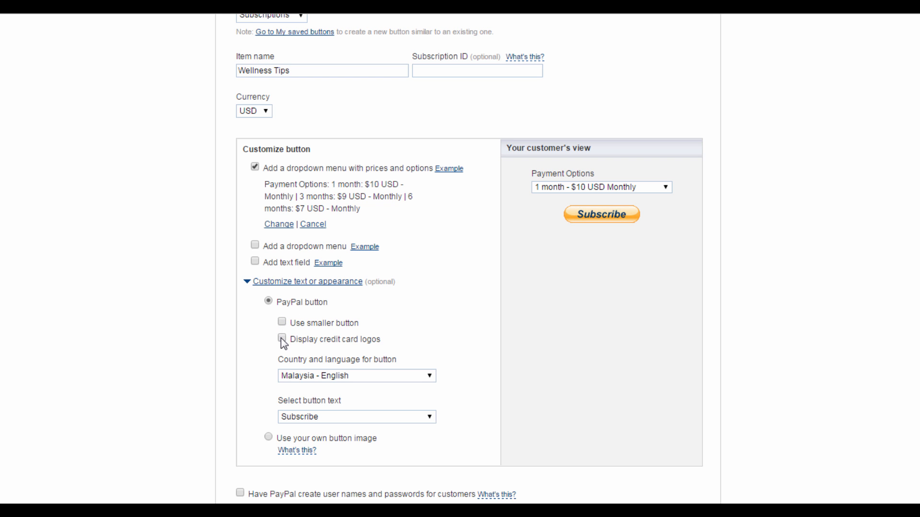
left_click(282, 339)
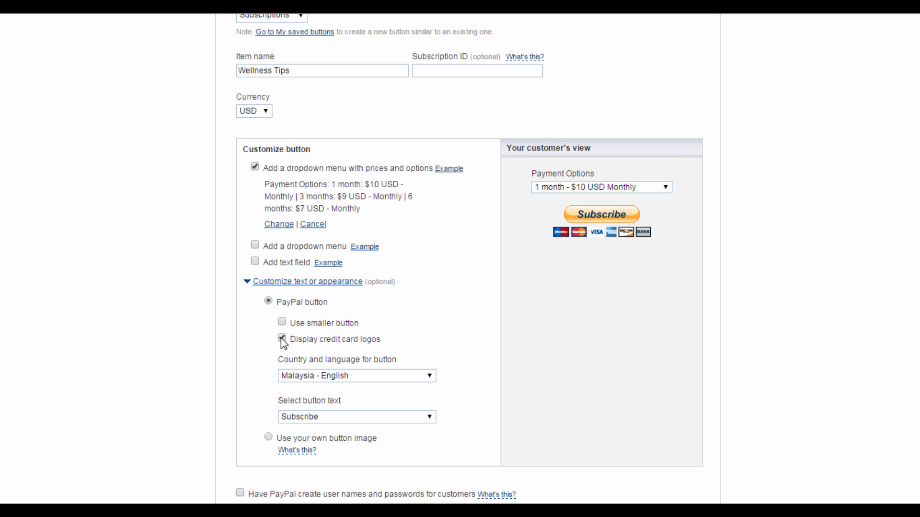
left_click(282, 339)
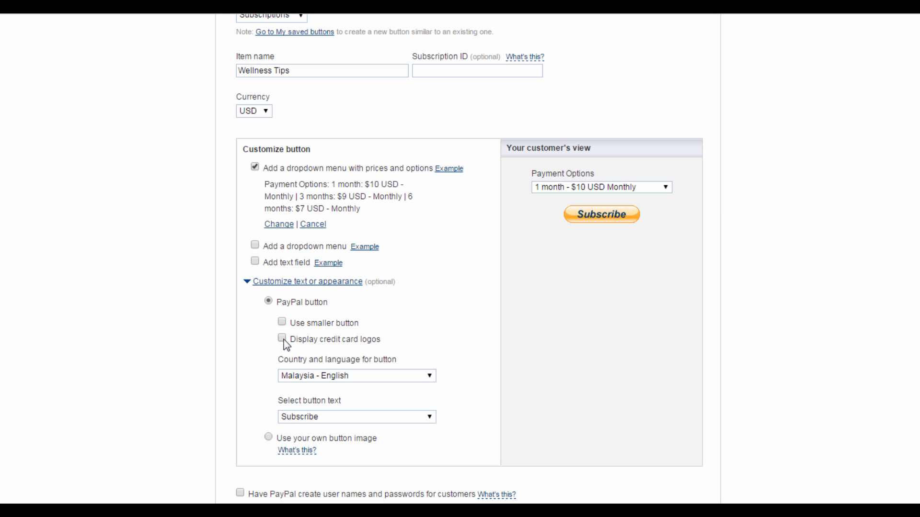
Set the button's country and language to United States - English and choose Subscribe as its text
left_click(411, 378)
left_click_drag(449, 254, 455, 360)
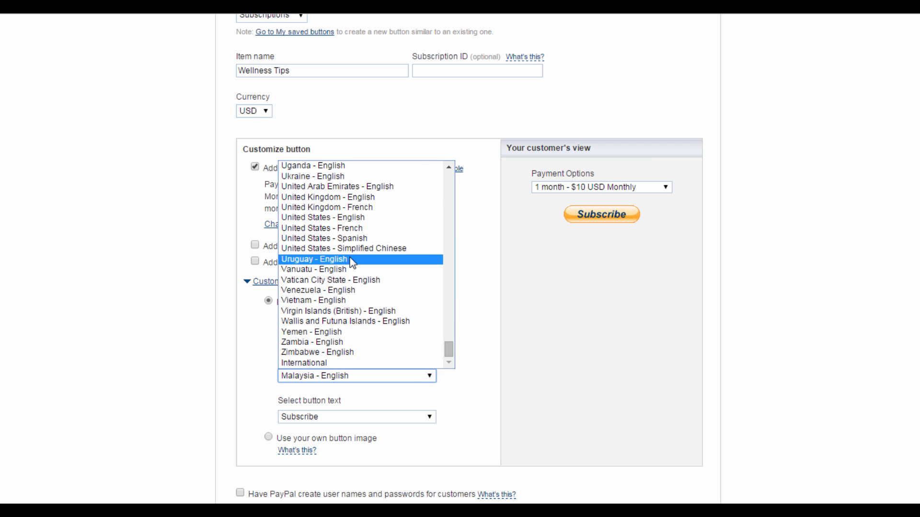
left_click(337, 217)
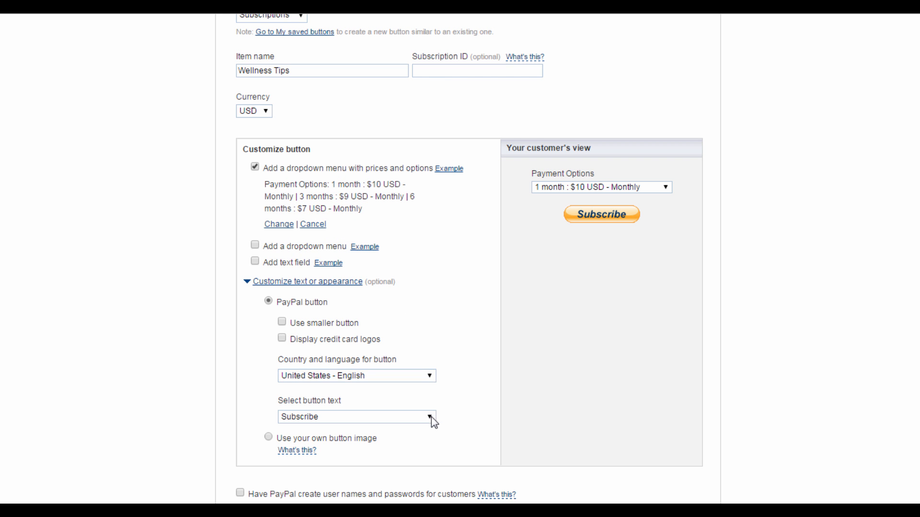
left_click(431, 418)
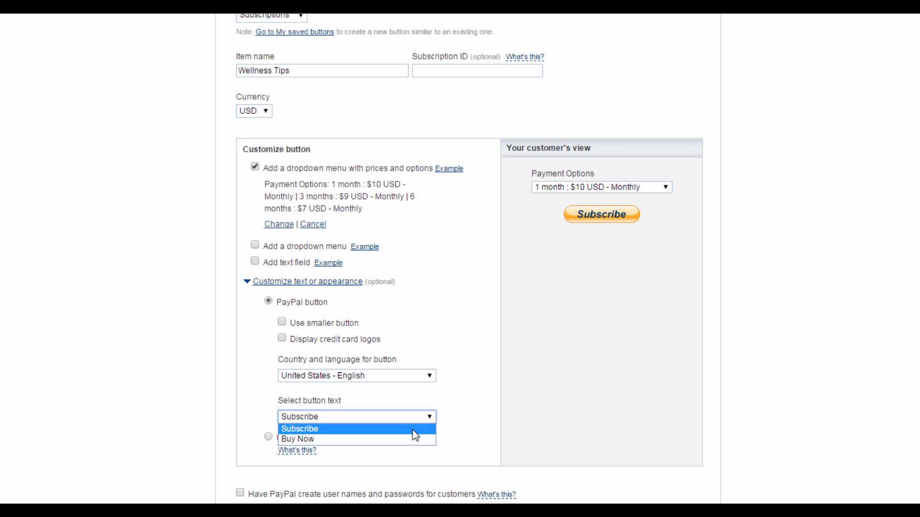
left_click(415, 429)
scroll(431, 349, "down", 3)
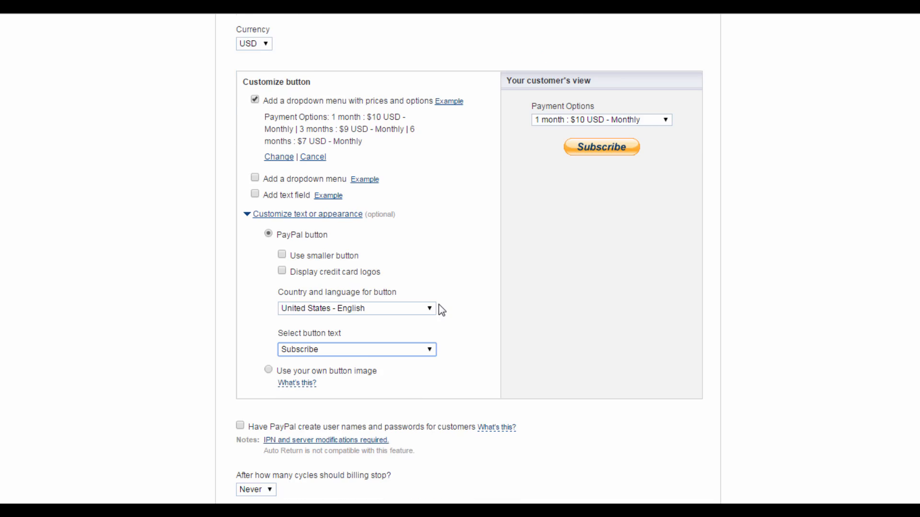
Review the customer user name and password option and the billing cycle choices, keeping billing set to Never stop
mouse_move(505, 367)
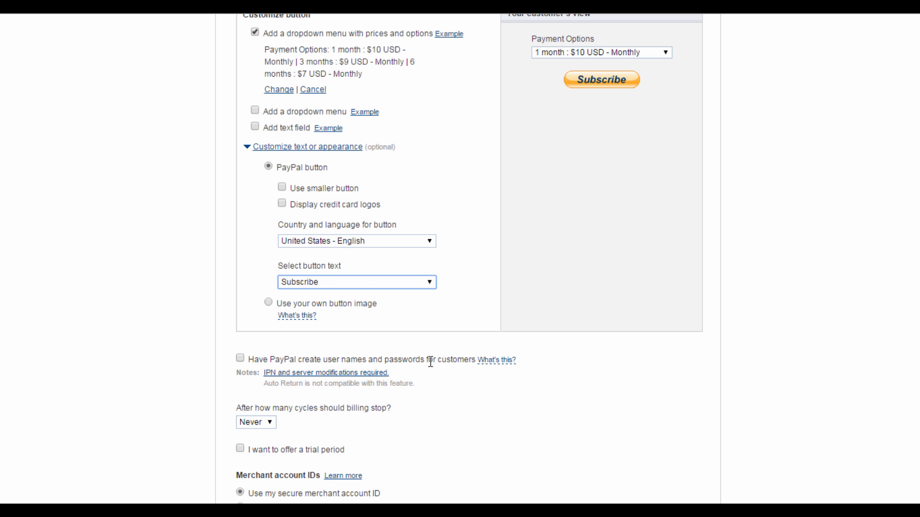
mouse_move(479, 361)
left_click(271, 422)
left_click(271, 423)
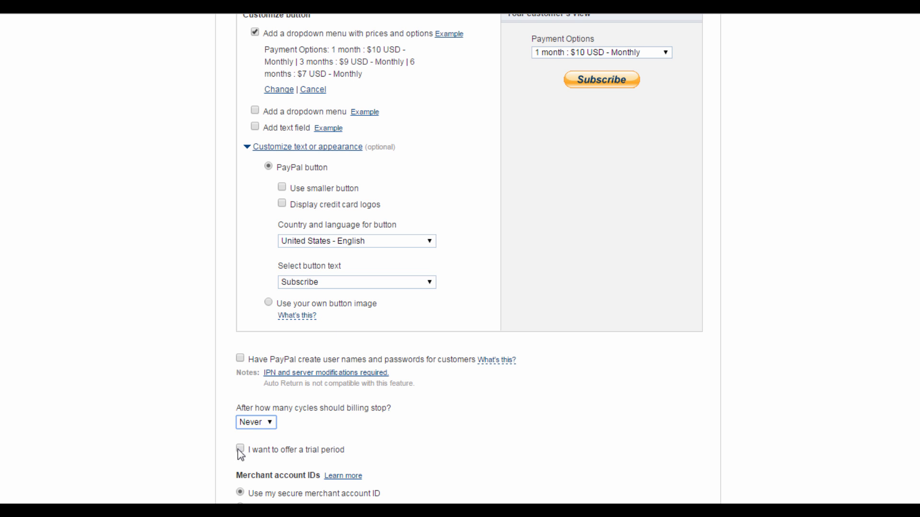
Try the trial period offer to view its amount and duration settings, and turn the offer off again
scroll(392, 384, "down", 1)
left_click(241, 383)
scroll(314, 378, "down", 4)
scroll(347, 267, "up", 1)
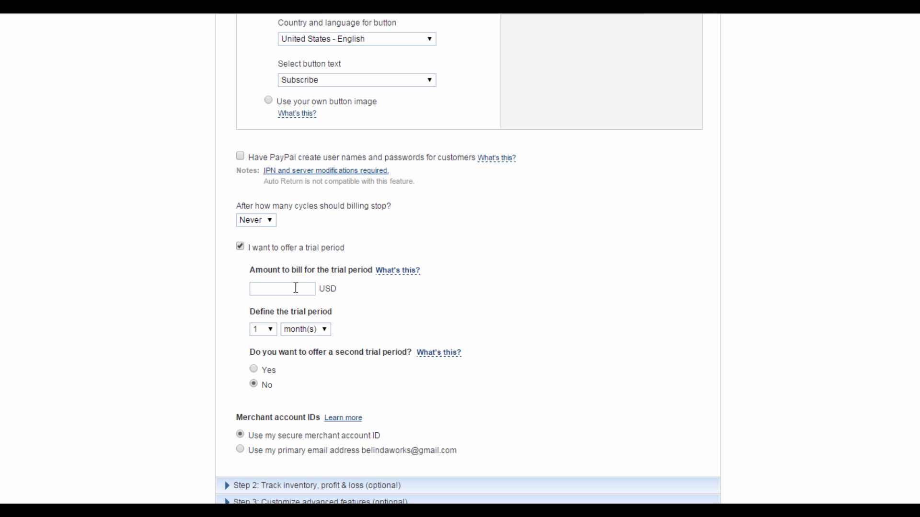
left_click(311, 290)
left_click(240, 246)
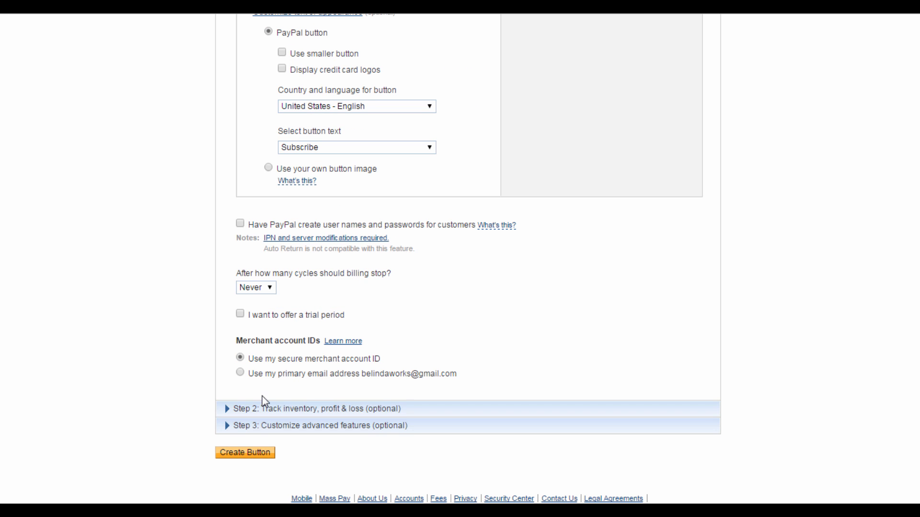
Open the inventory, profit and loss settings, try profit and loss tracking, and leave it disabled
left_click(251, 411)
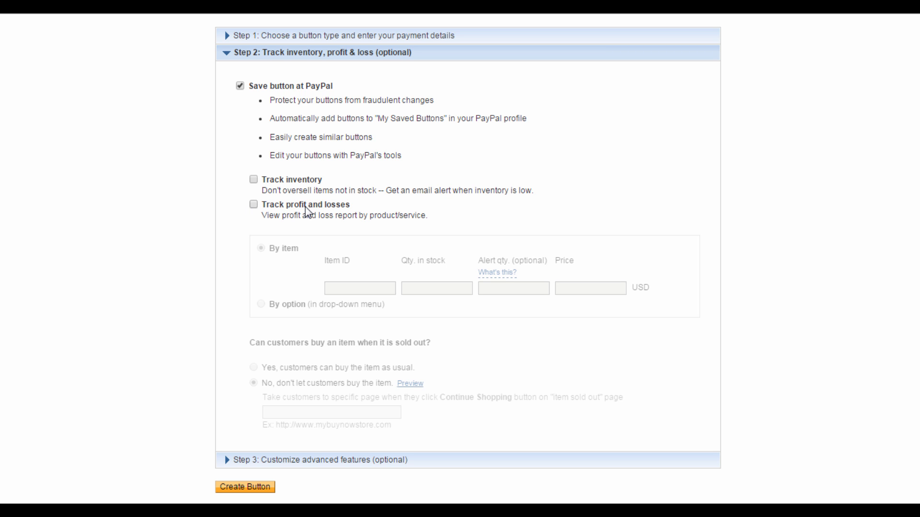
left_click(254, 205)
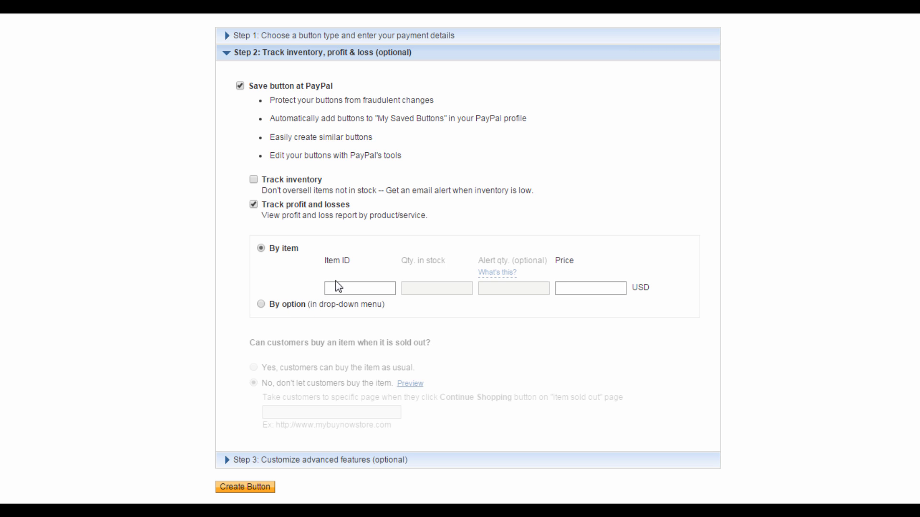
left_click(253, 205)
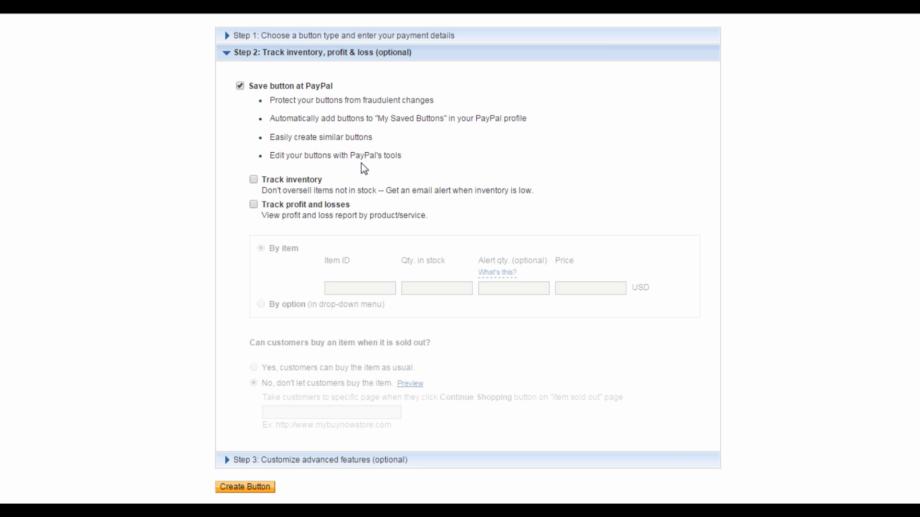
In the advanced features, set the customer's shipping address as not needed and create the button
left_click(302, 463)
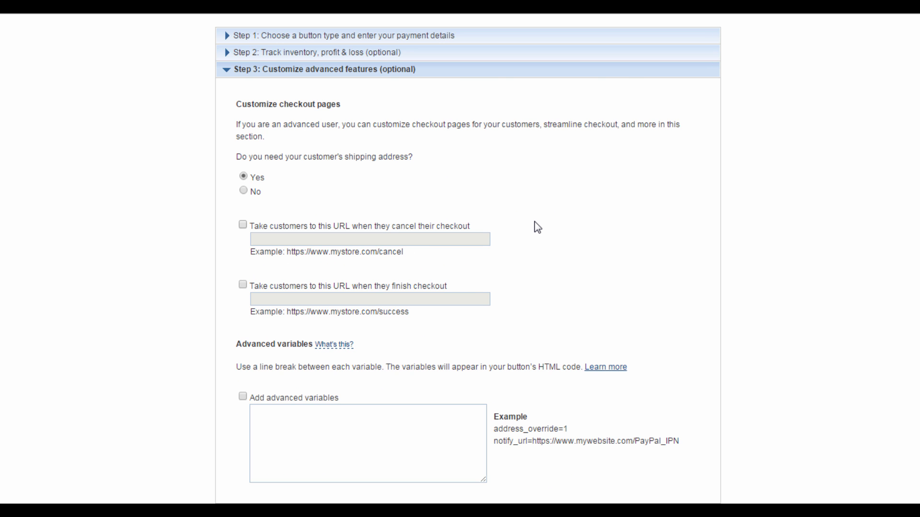
scroll(538, 227, "down", 3)
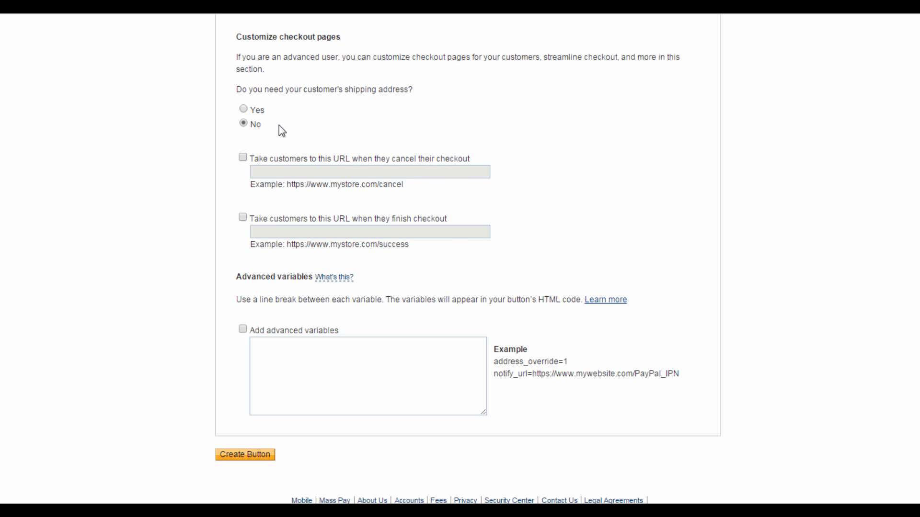
left_click(266, 458)
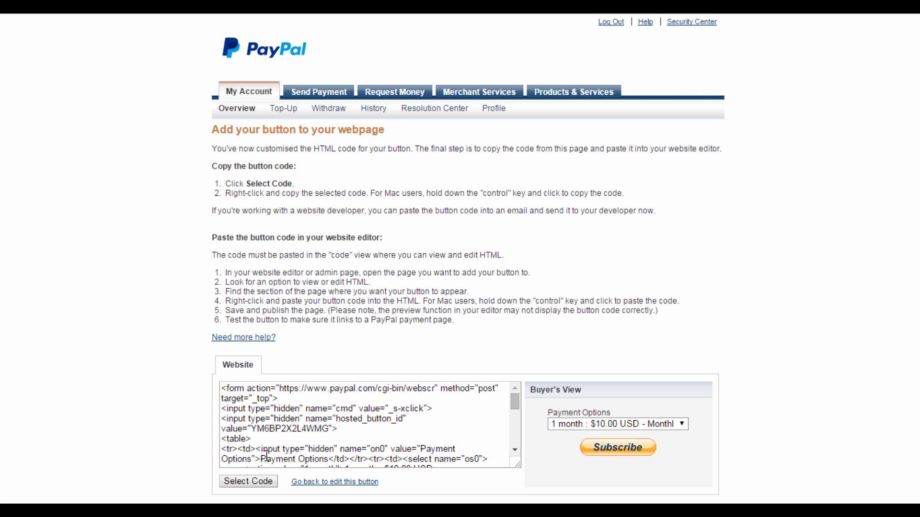
Select the generated website HTML code for the subscription button and copy it to the clipboard
scroll(383, 340, "down", 3)
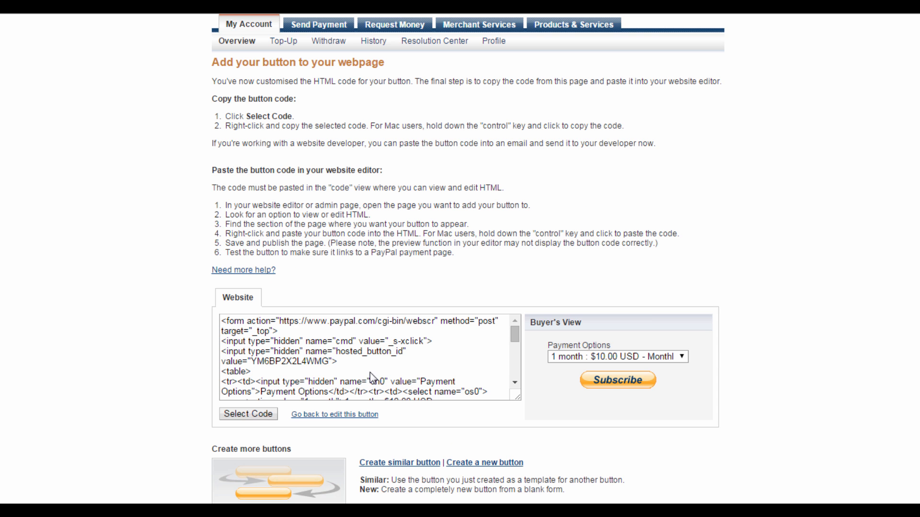
left_click(235, 419)
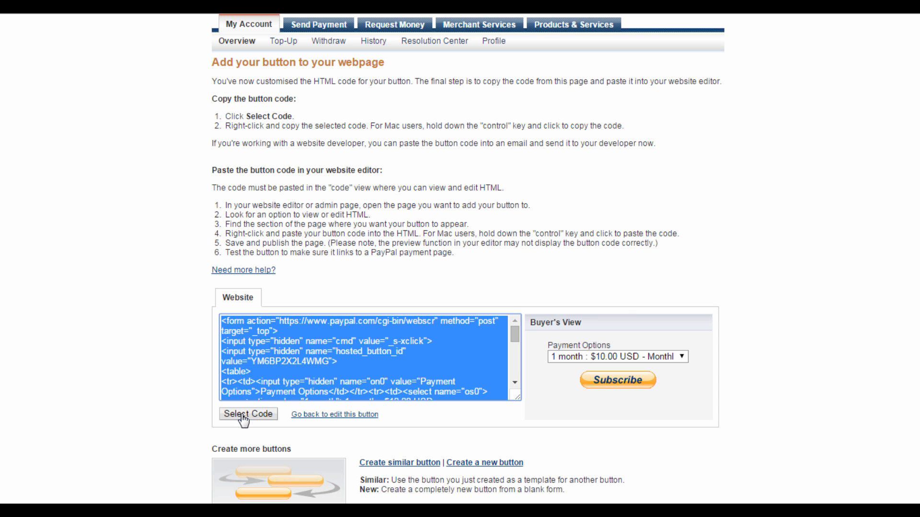
right_click(288, 349)
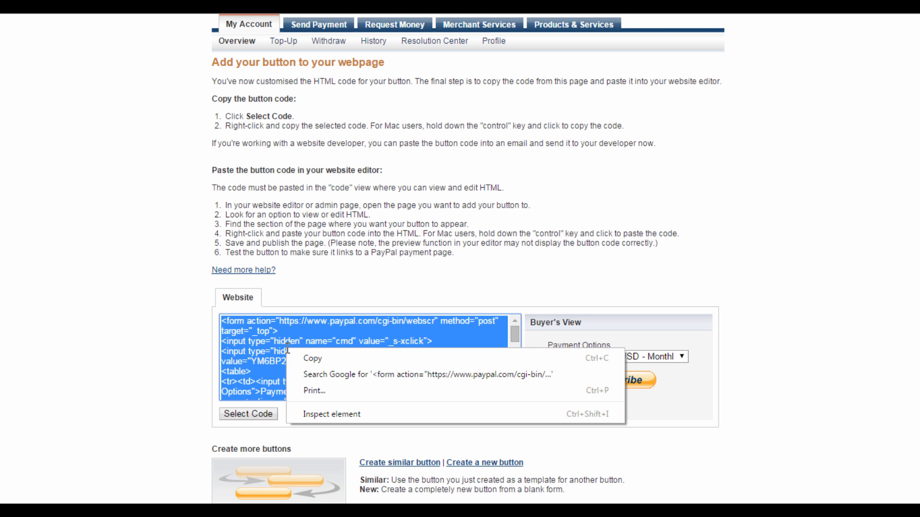
left_click(306, 358)
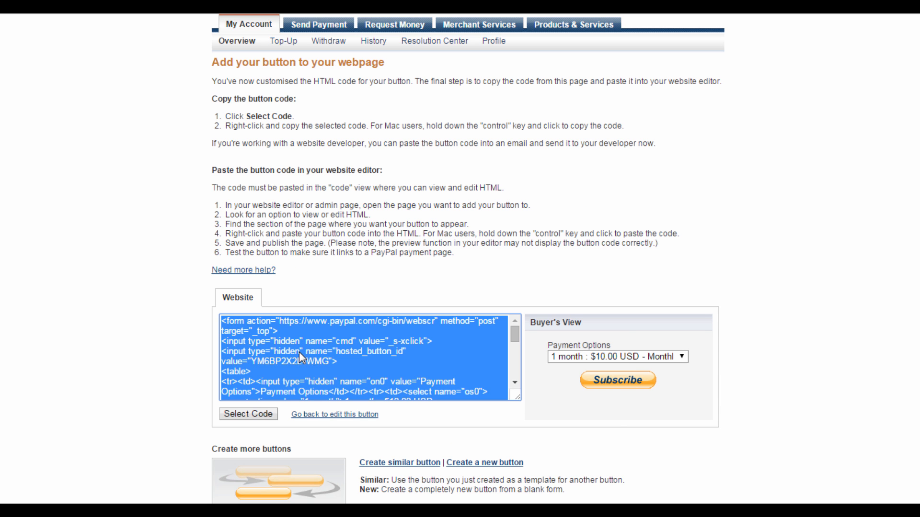